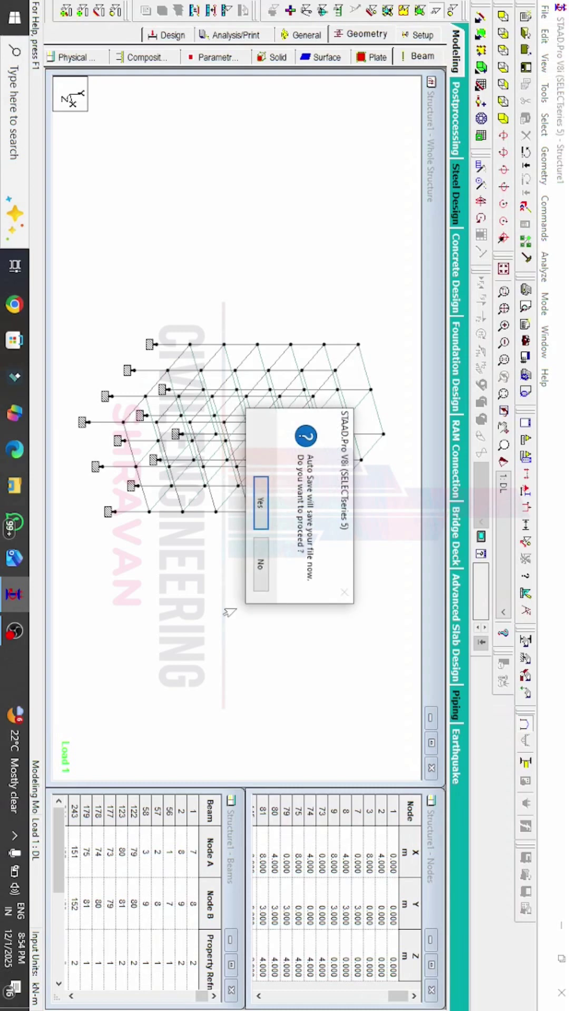
Step: Accept the Auto Save prompt and open the Tools menu
key("Return")
key("Return")
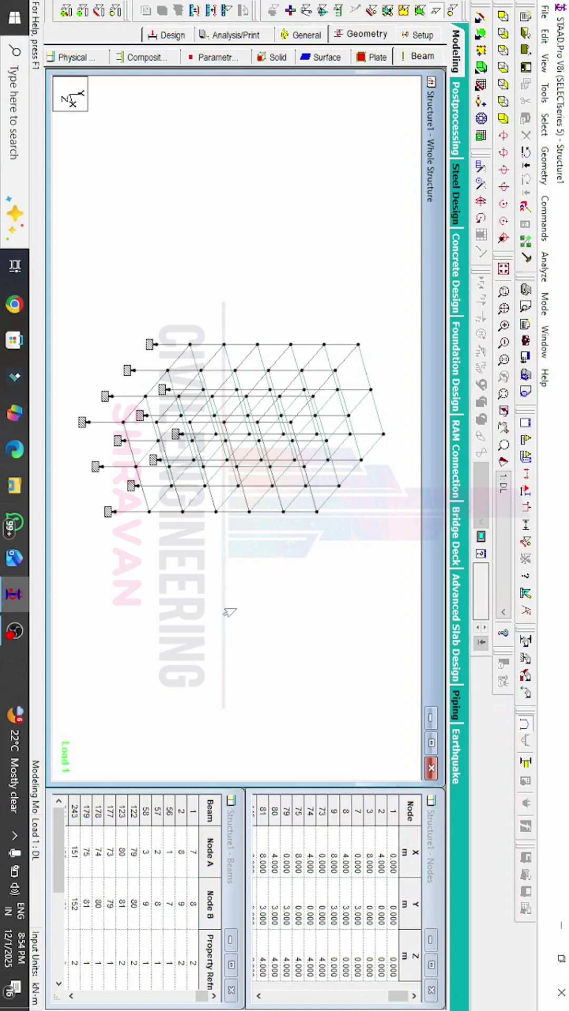
left_click(535, 95)
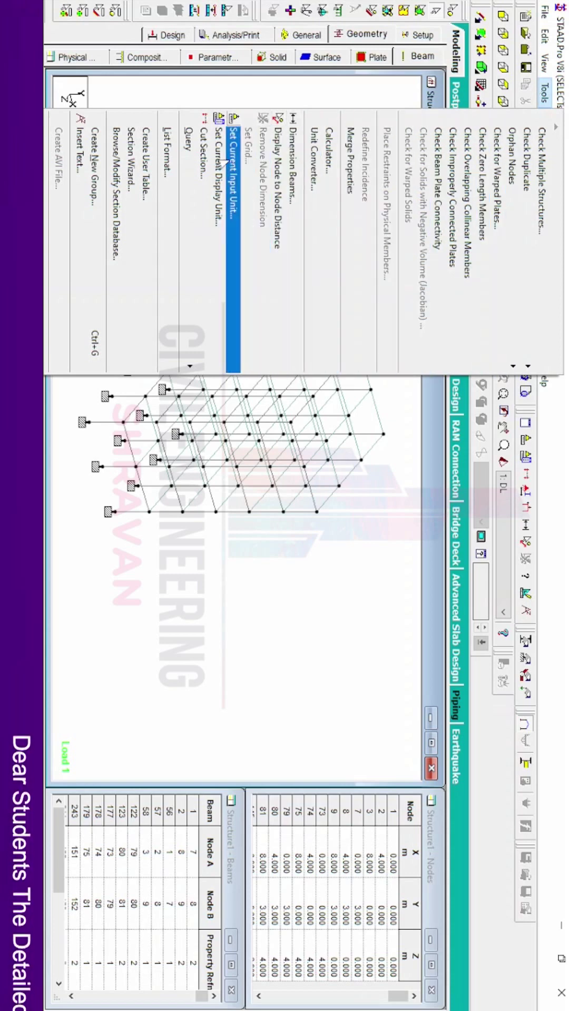
Step: Open the Set Current Input Units dialog from the Tools menu
left_click(225, 193)
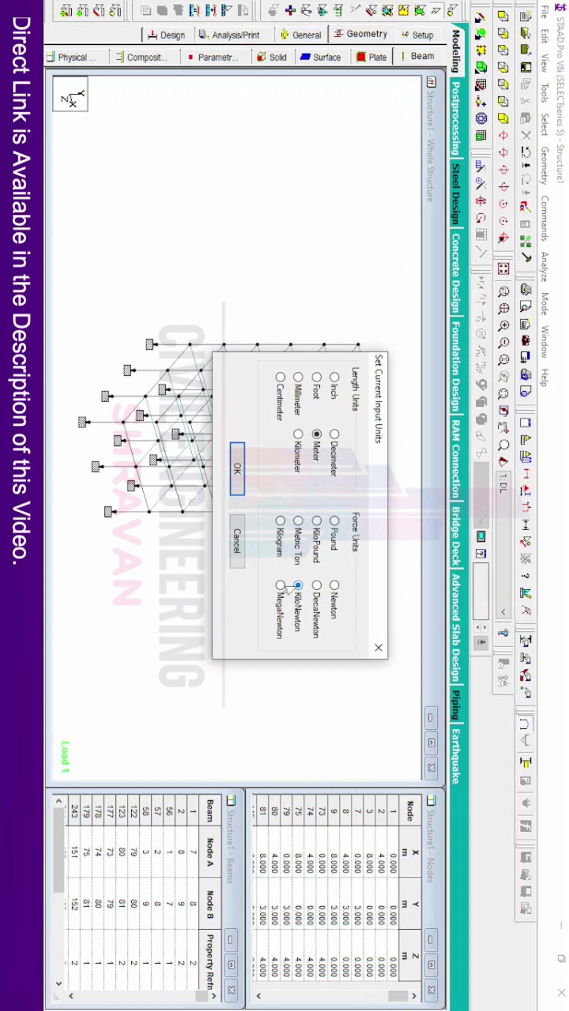
Step: Set input units to Foot and Pound, then show the General Property page
left_click(315, 380)
left_click(334, 522)
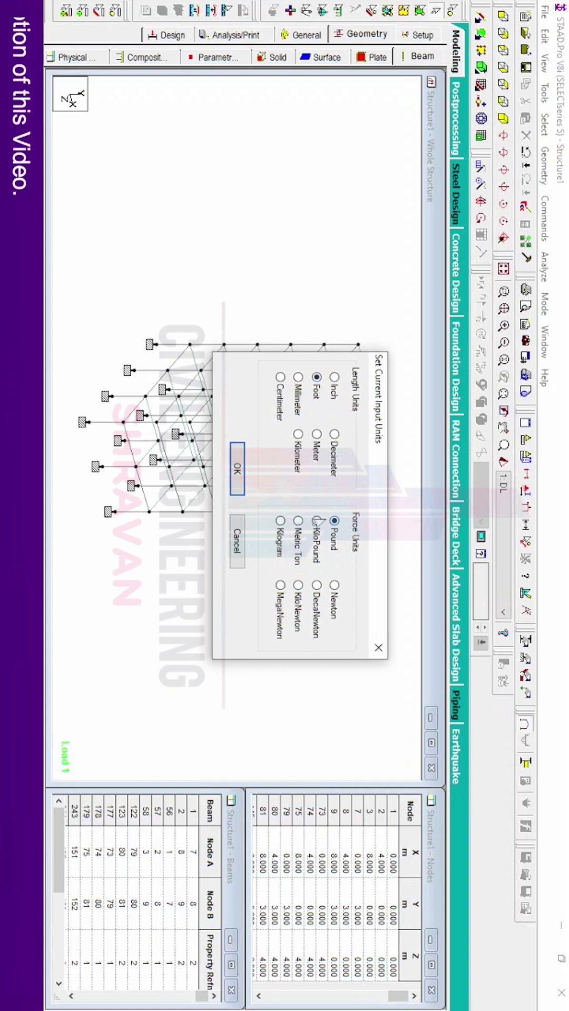
left_click(236, 467)
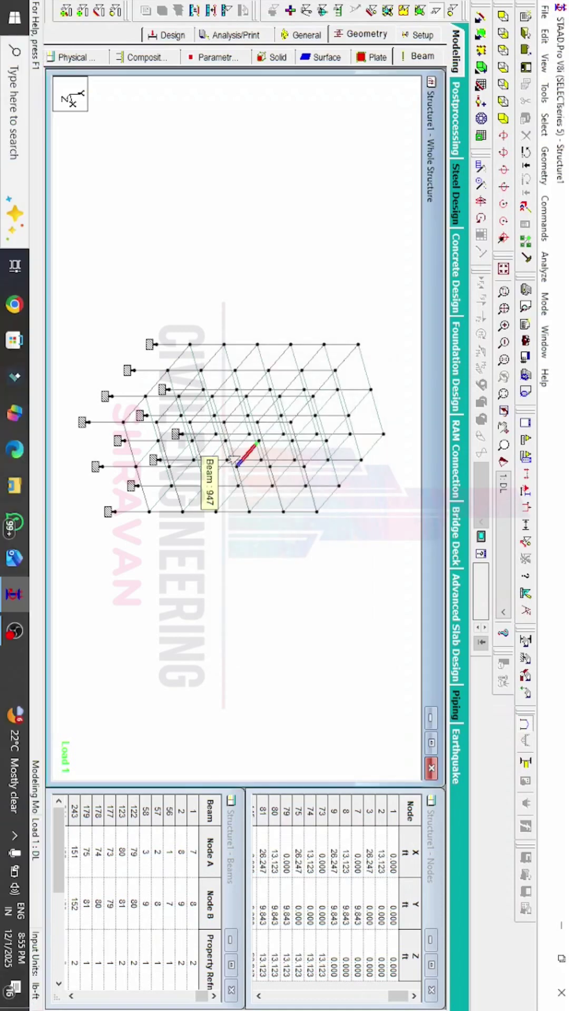
left_click(305, 38)
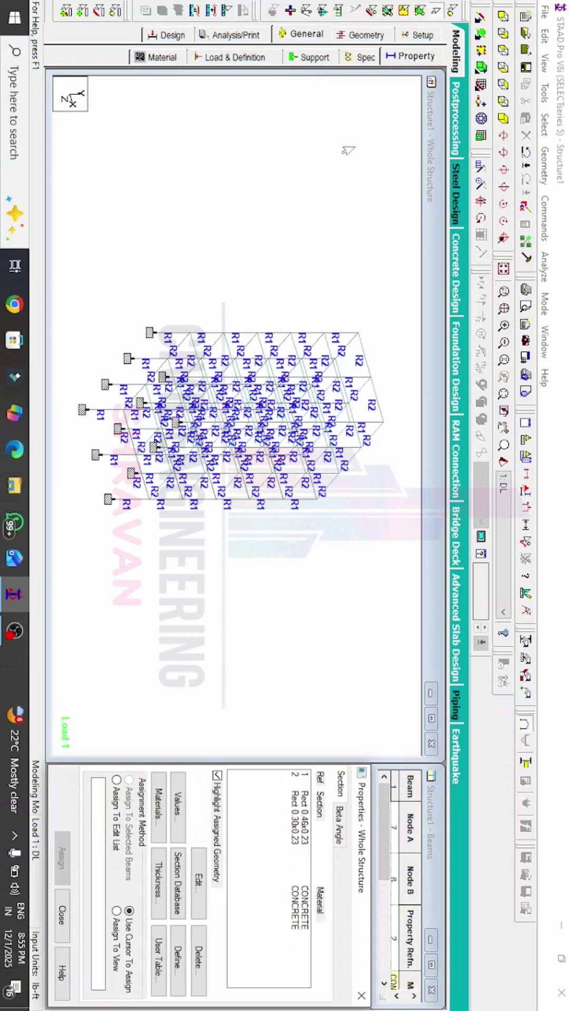
Step: Set the Structure Wizard's units to Feet, then cancel the Pratt Truss parameters
left_click(542, 180)
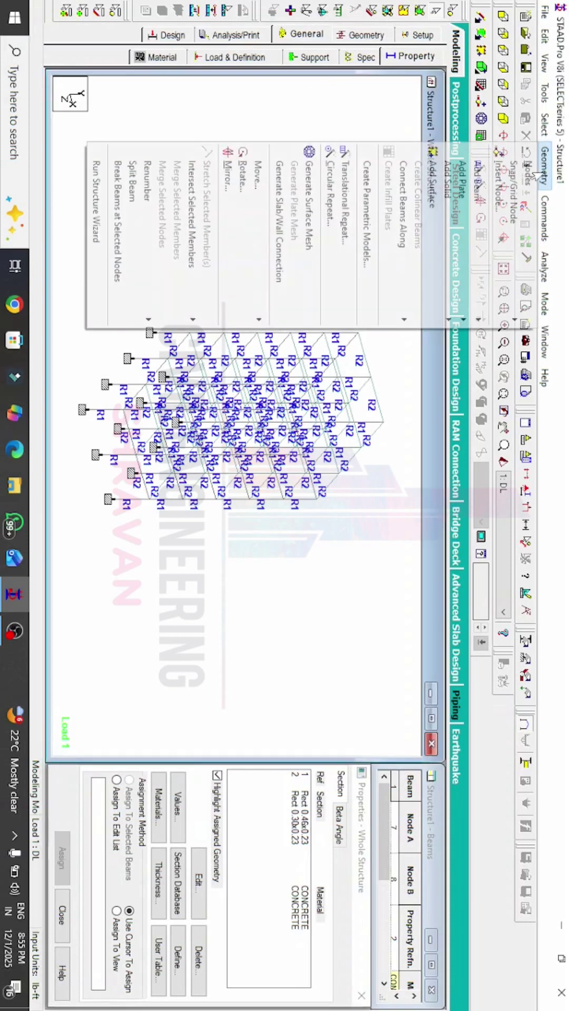
left_click(95, 216)
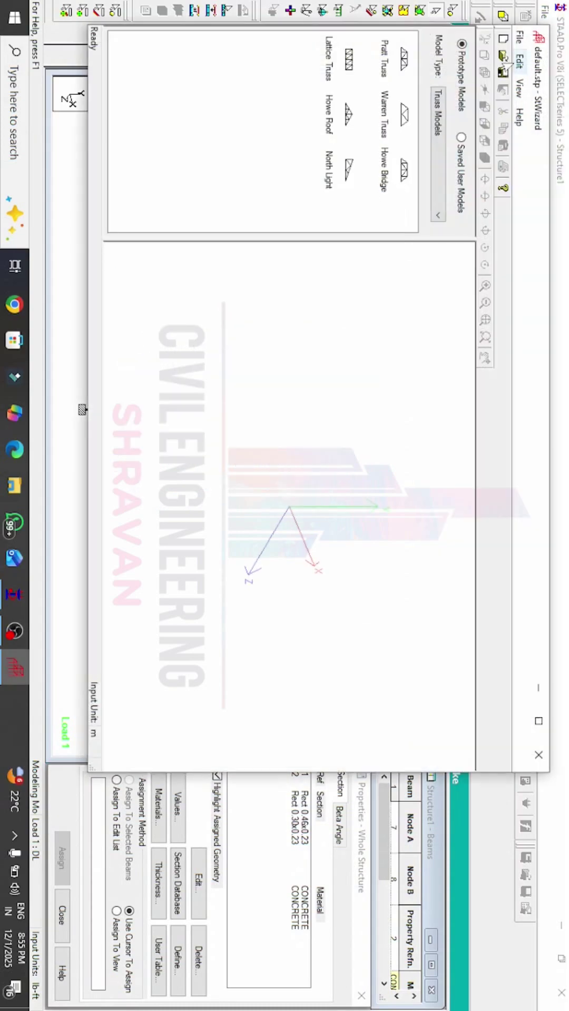
left_click(506, 44)
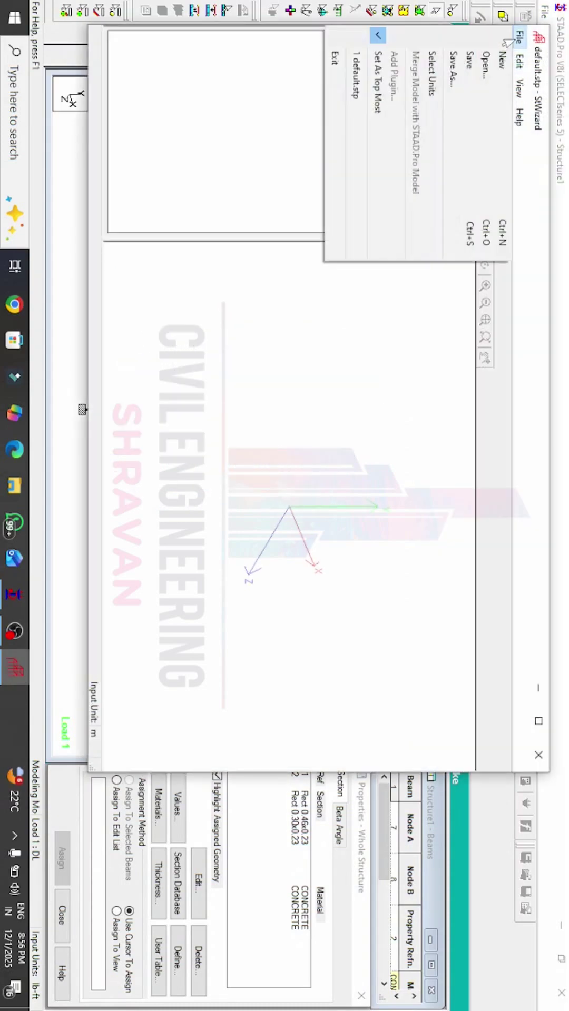
left_click(427, 67)
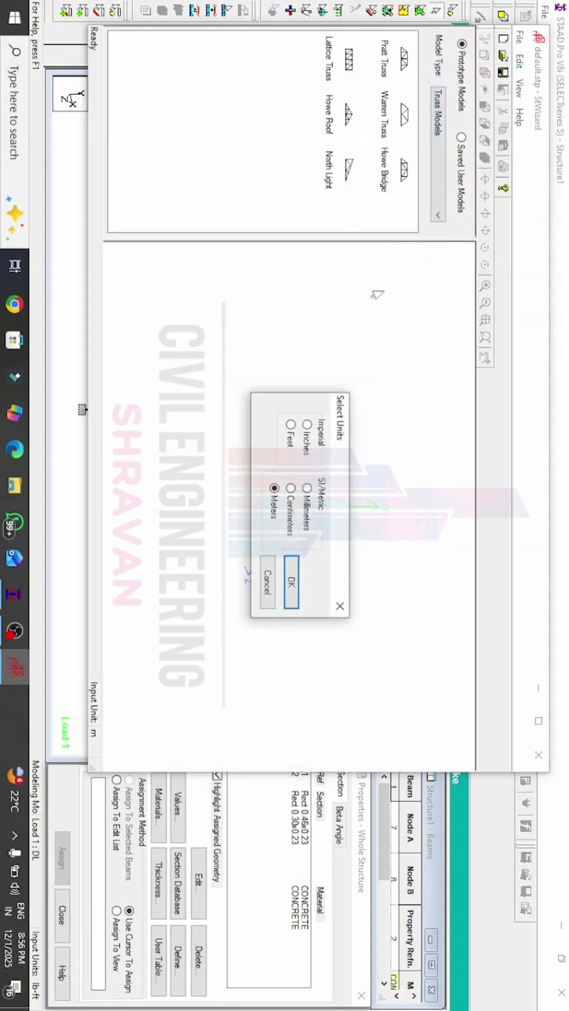
left_click(290, 425)
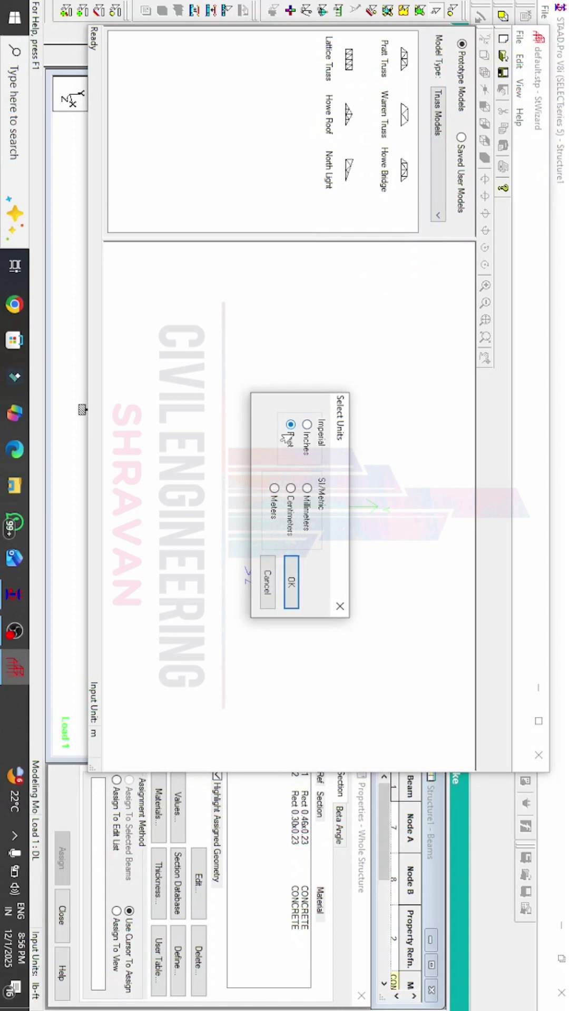
left_click(286, 588)
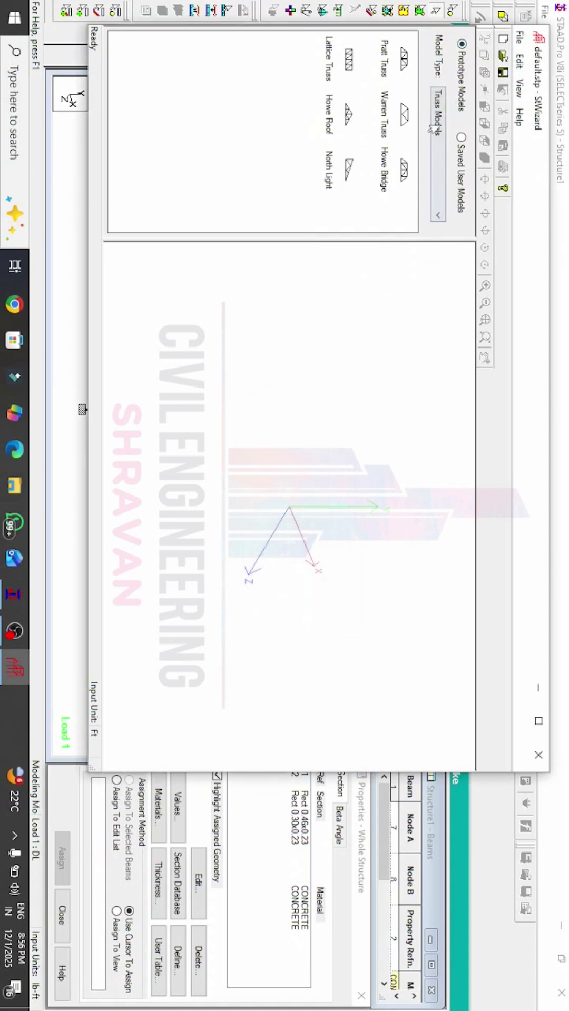
double_click(401, 56)
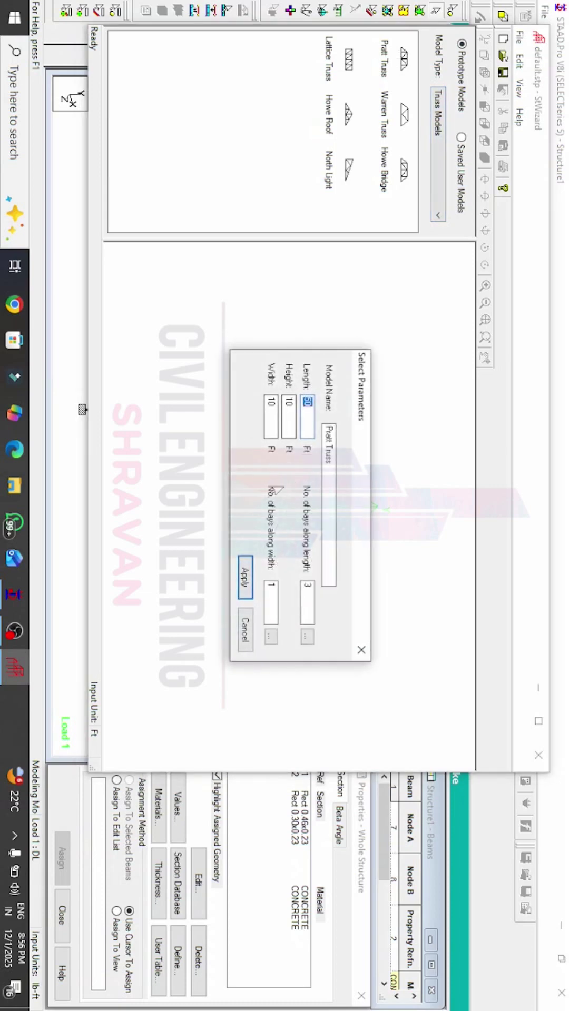
left_click(237, 627)
Step: Close the Structure Wizard without generating a truss
left_click(537, 756)
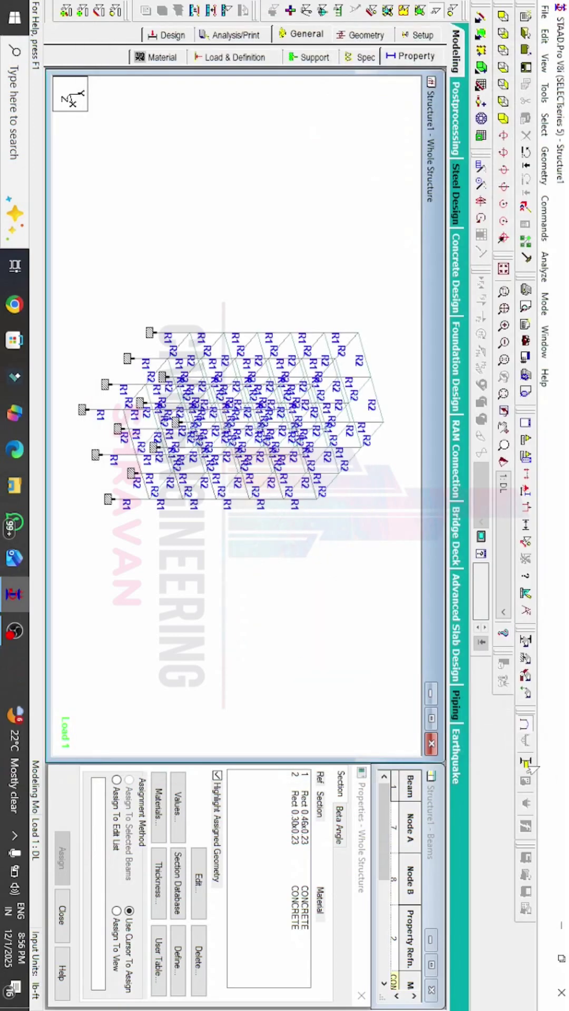